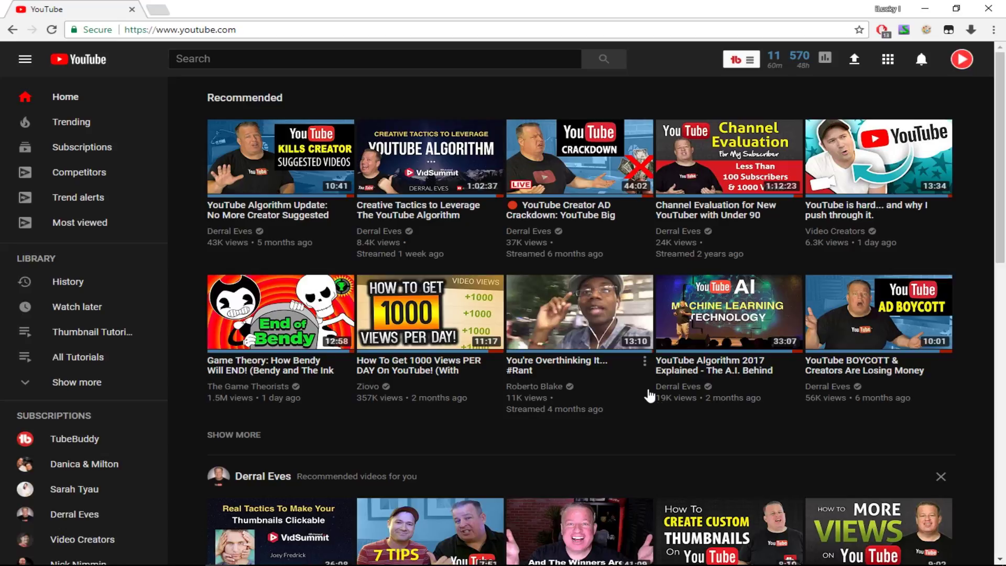
# - Go from Subscriptions to TubeBuddy's About tab and show the Stats flag menu
pyautogui.click(138, 452)
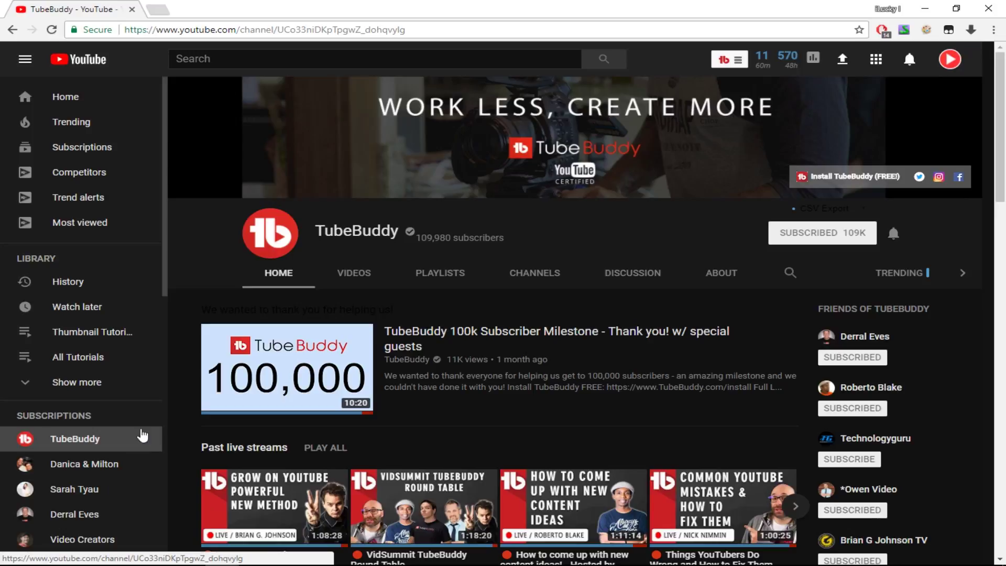
pyautogui.click(718, 273)
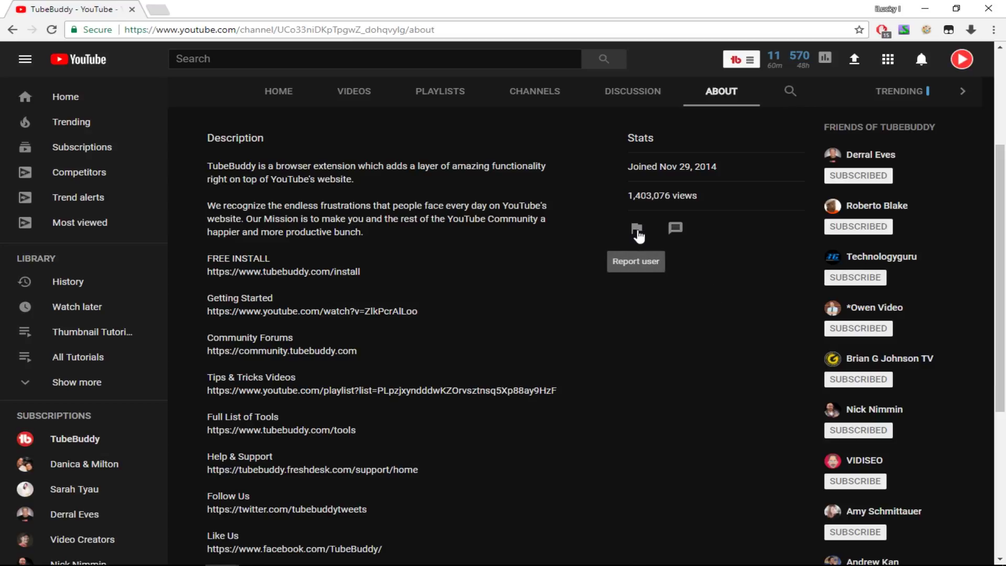
pyautogui.click(637, 235)
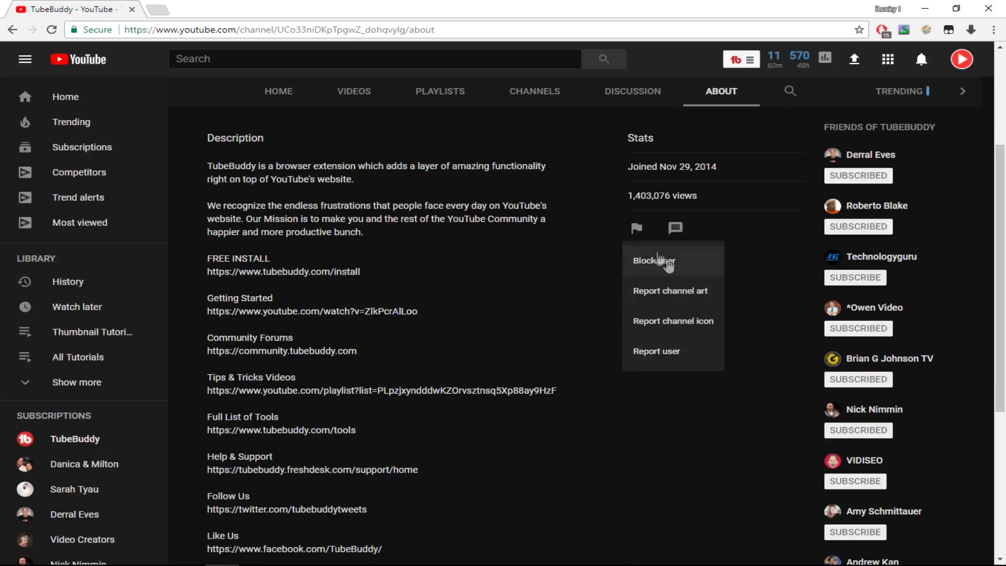
# - Submit 'Block user' for TubeBuddy, then submit 'Unblock user' from the flag menu
pyautogui.click(660, 261)
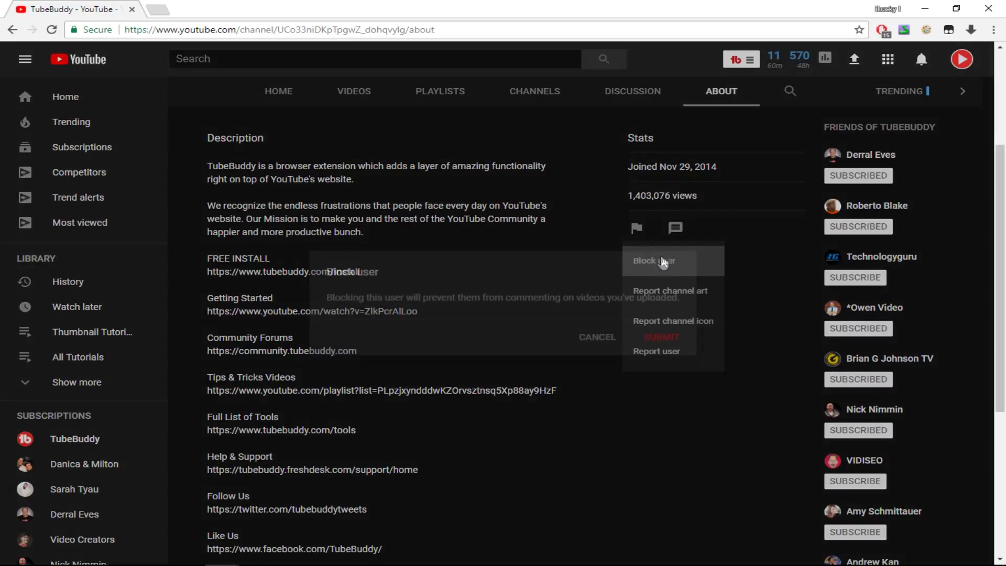
pyautogui.click(667, 340)
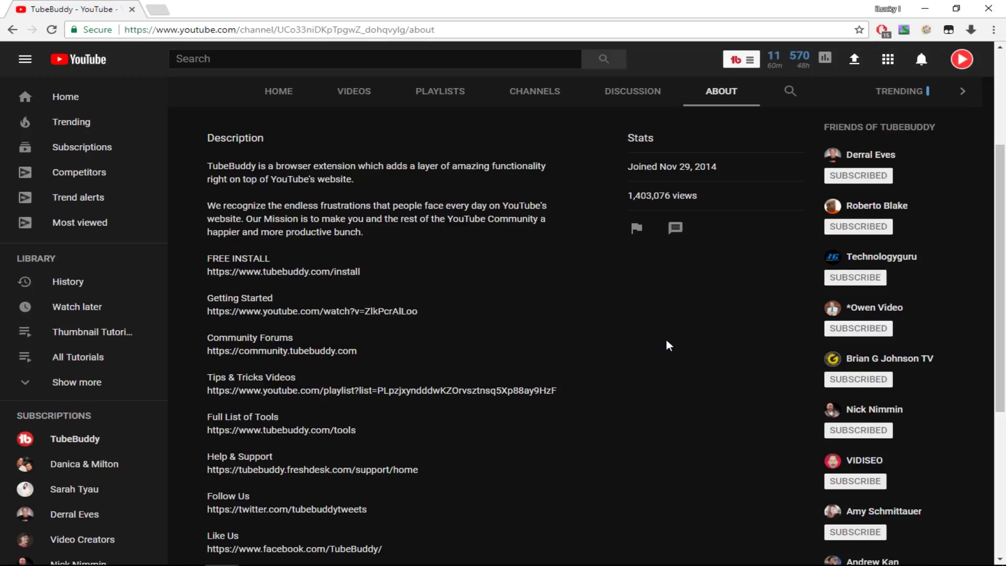
pyautogui.click(639, 232)
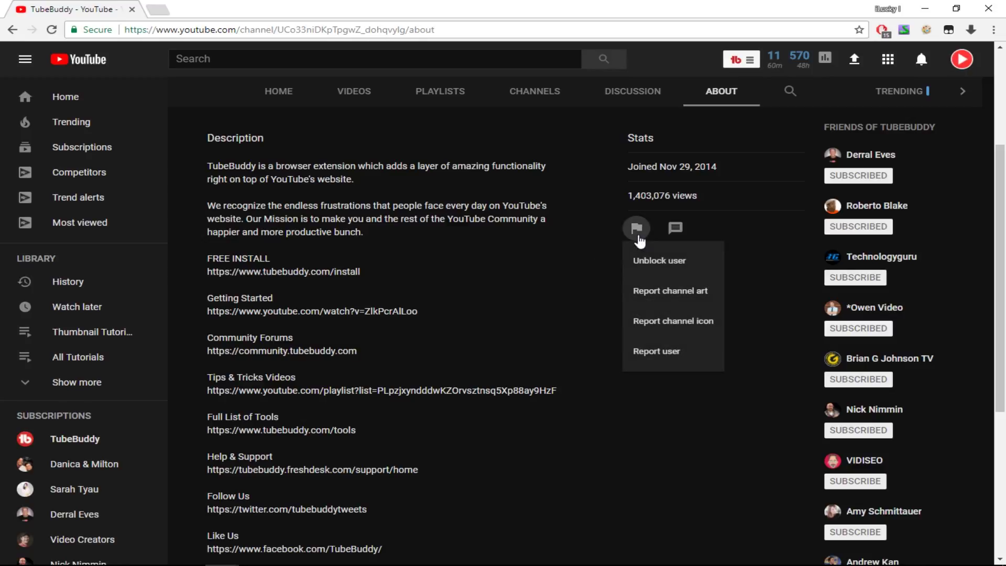
pyautogui.click(651, 268)
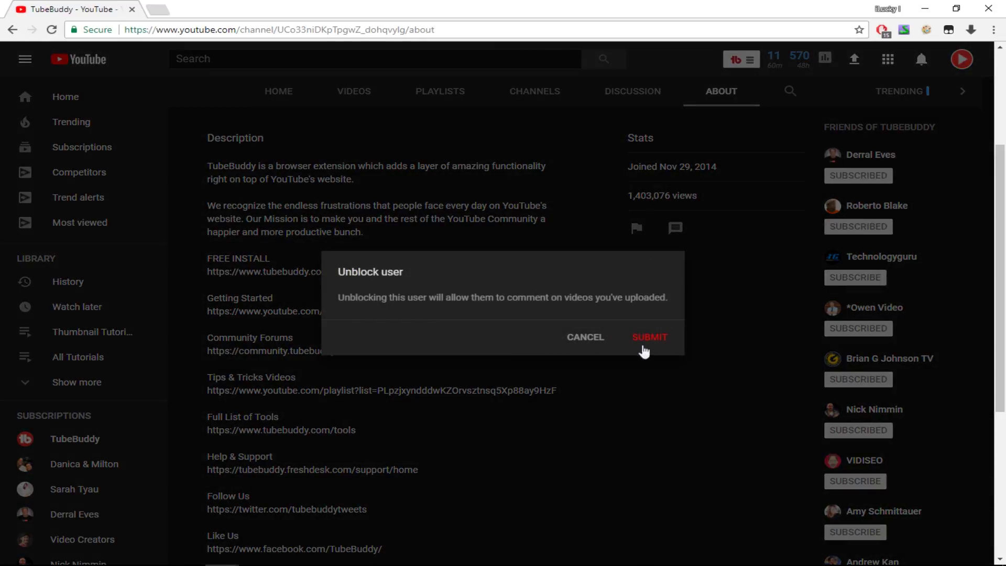
pyautogui.click(645, 341)
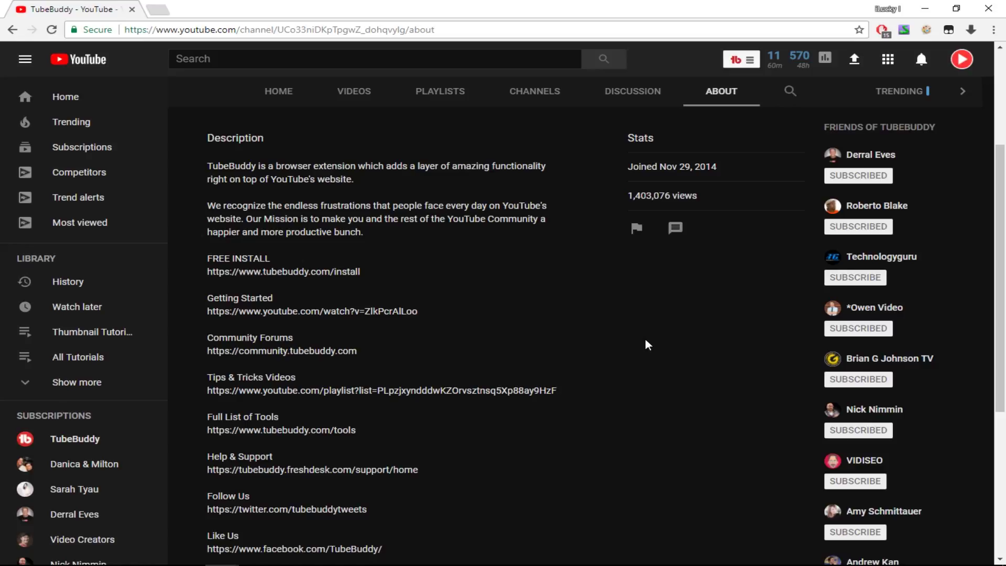